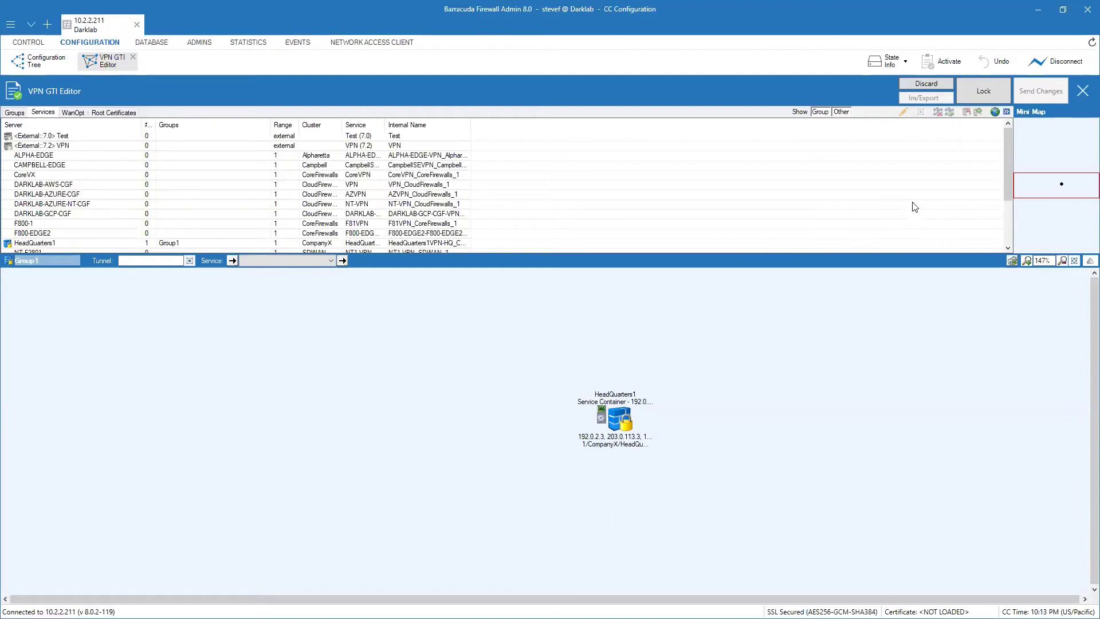
# Lock the configuration and drag SITE1–SITE5 onto the Group1 map beside HeadQuarters1
pyautogui.click(980, 93)
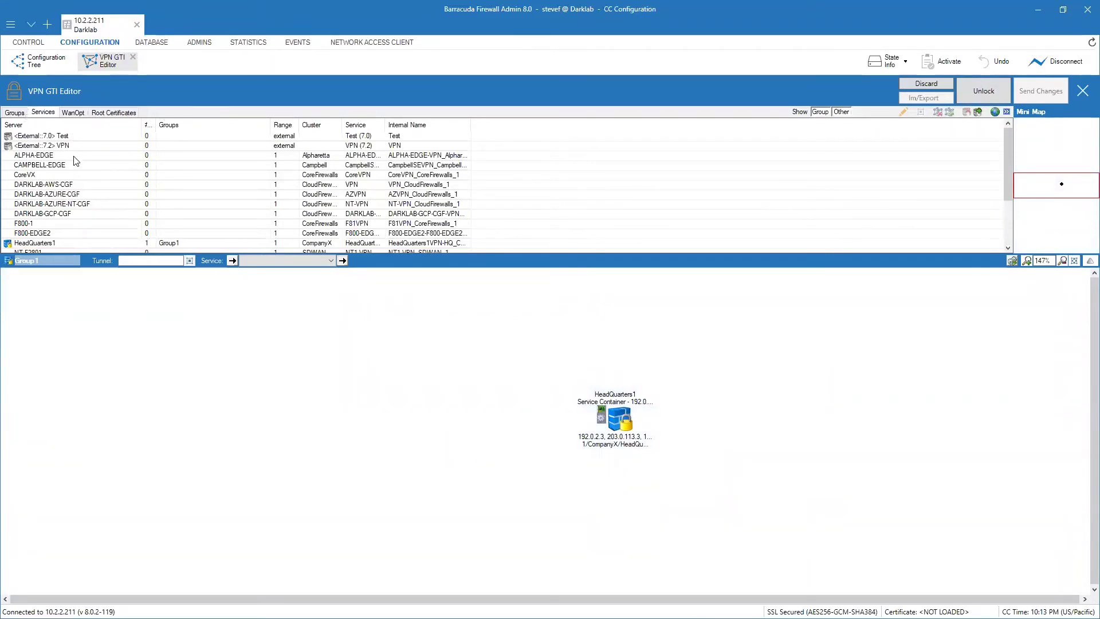
pyautogui.scroll(-3, 68, 205)
pyautogui.click(42, 204)
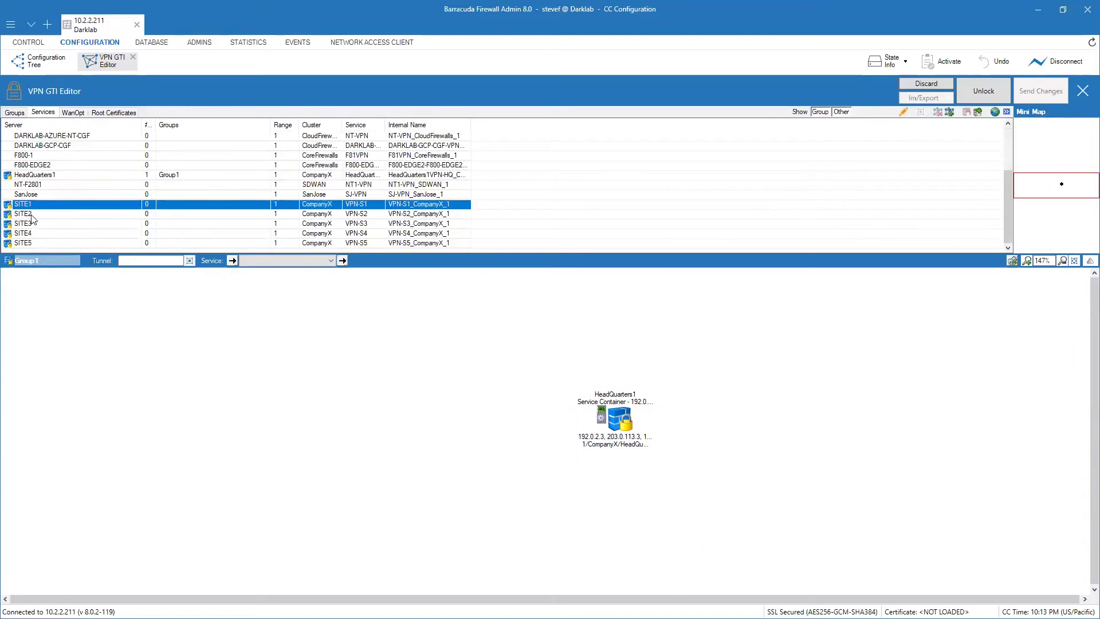
pyautogui.keyDown('ctrl'); pyautogui.click(33, 215); pyautogui.keyUp('ctrl')
pyautogui.keyDown('ctrl'); pyautogui.click(33, 224); pyautogui.keyUp('ctrl')
pyautogui.keyDown('ctrl'); pyautogui.click(33, 234); pyautogui.keyUp('ctrl')
pyautogui.keyDown('ctrl'); pyautogui.click(32, 244); pyautogui.keyUp('ctrl')
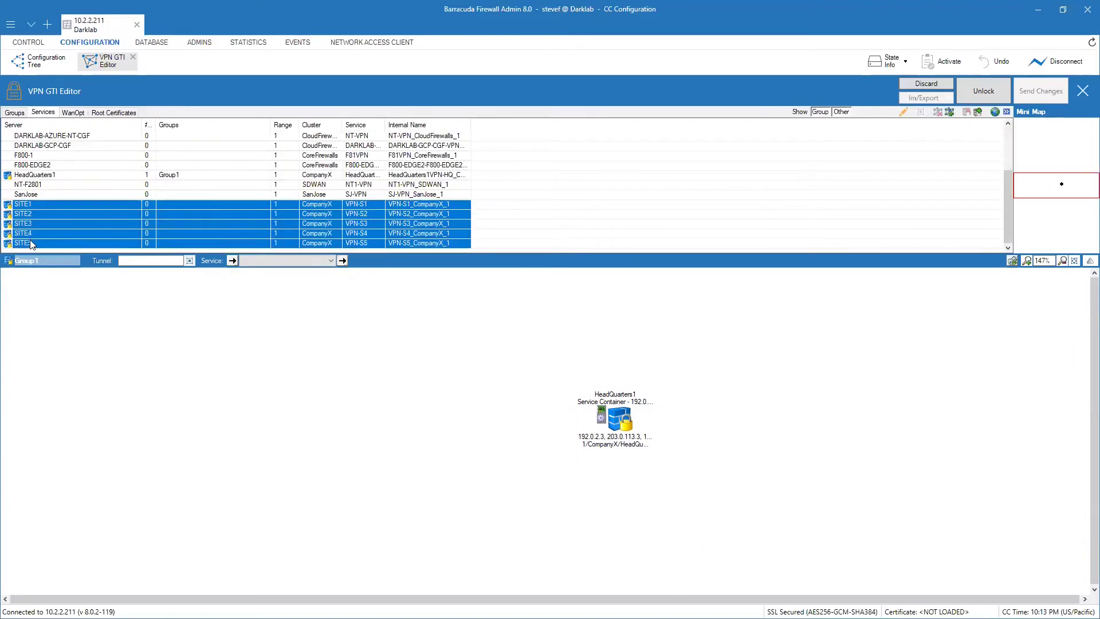
pyautogui.moveTo(431, 392); pyautogui.dragTo(456, 374)
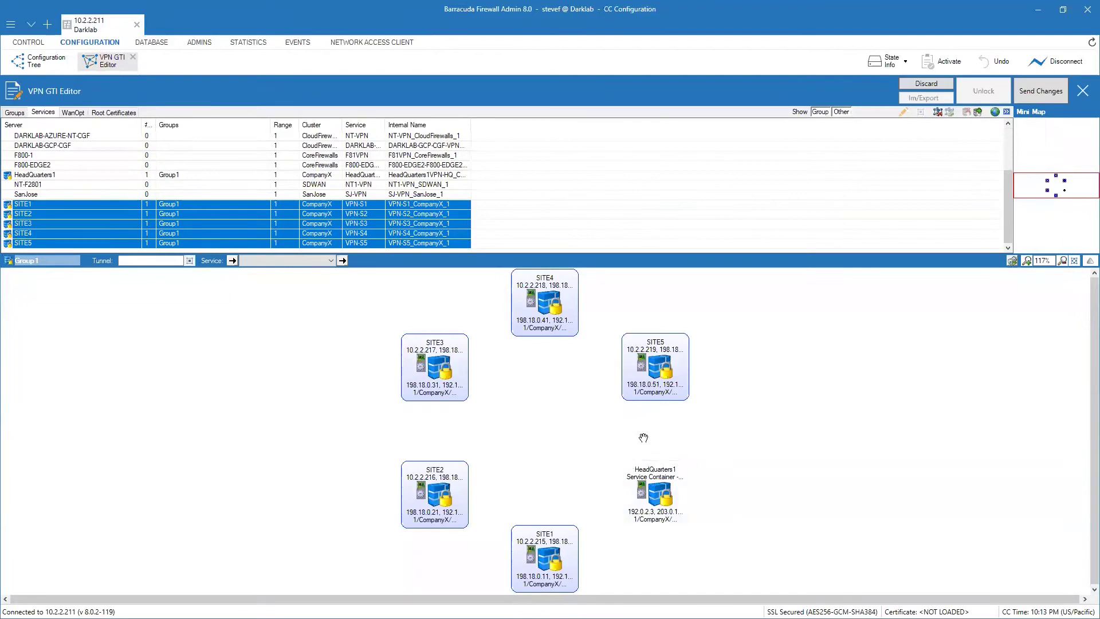
pyautogui.click(755, 439)
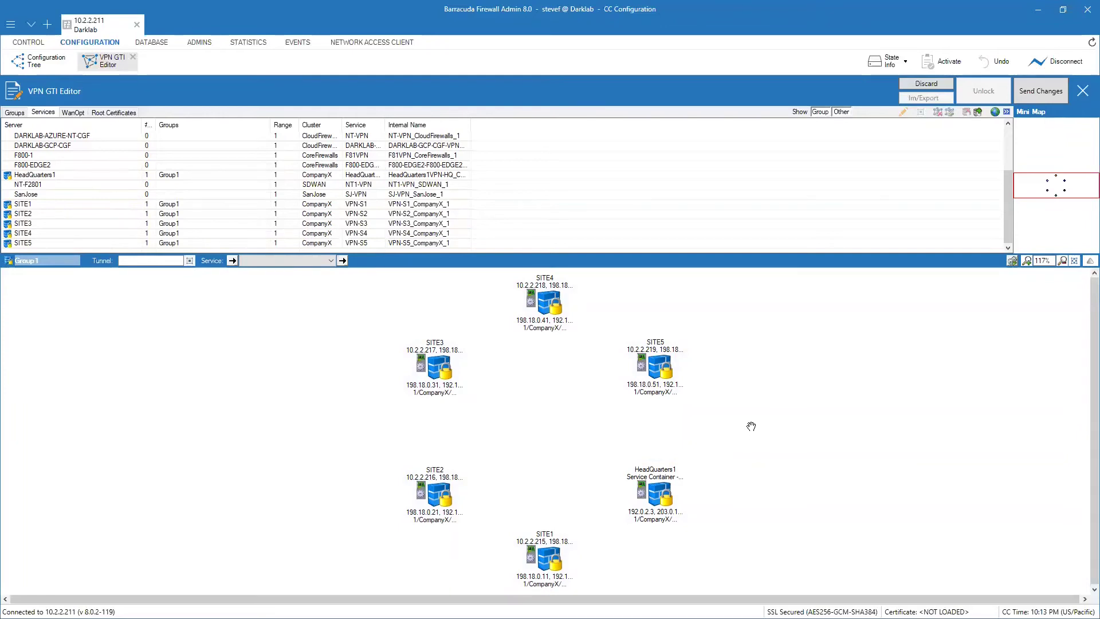
# Draw tunnels from SITE5, SITE4, SITE3, SITE2 and SITE1 to HeadQuarters1
pyautogui.moveTo(660, 383); pyautogui.dragTo(653, 495)
pyautogui.moveTo(548, 315); pyautogui.dragTo(653, 484)
pyautogui.moveTo(439, 373); pyautogui.dragTo(653, 486)
pyautogui.moveTo(439, 494); pyautogui.dragTo(653, 494)
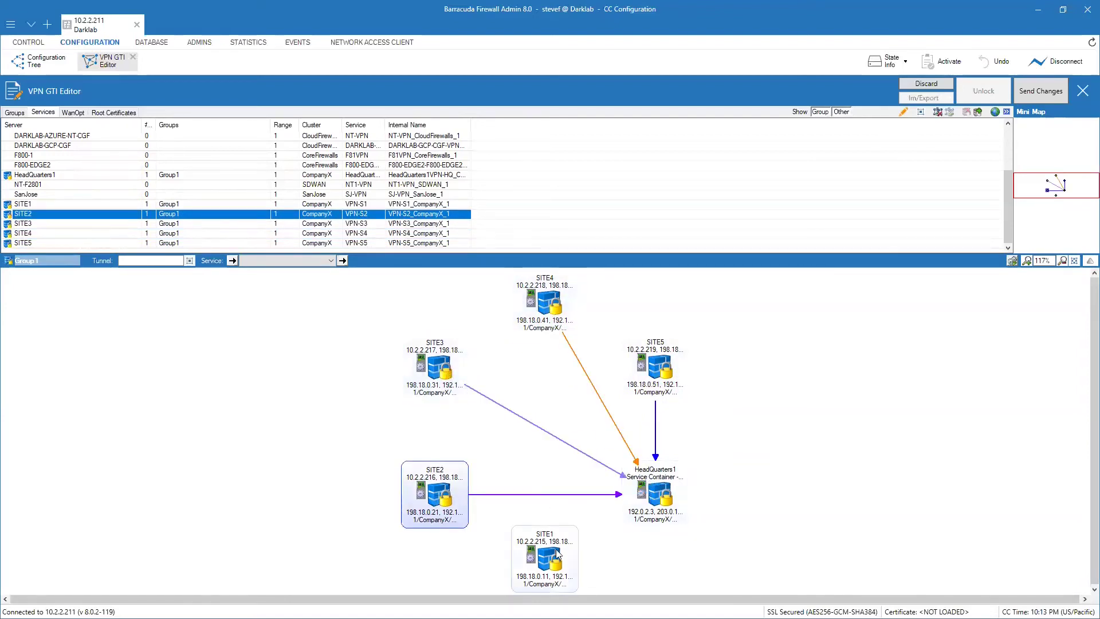
pyautogui.moveTo(558, 554); pyautogui.dragTo(654, 494)
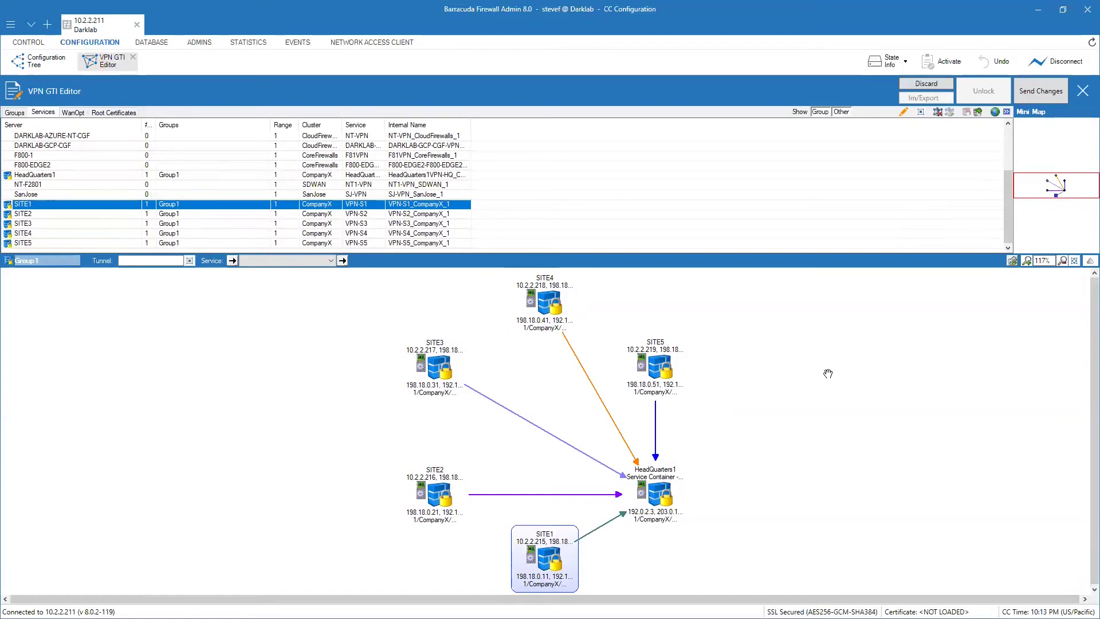
# Discard the unsent tunnel changes, then set Group1's hub to HeadQuarters1VPN-HQ
pyautogui.click(930, 86)
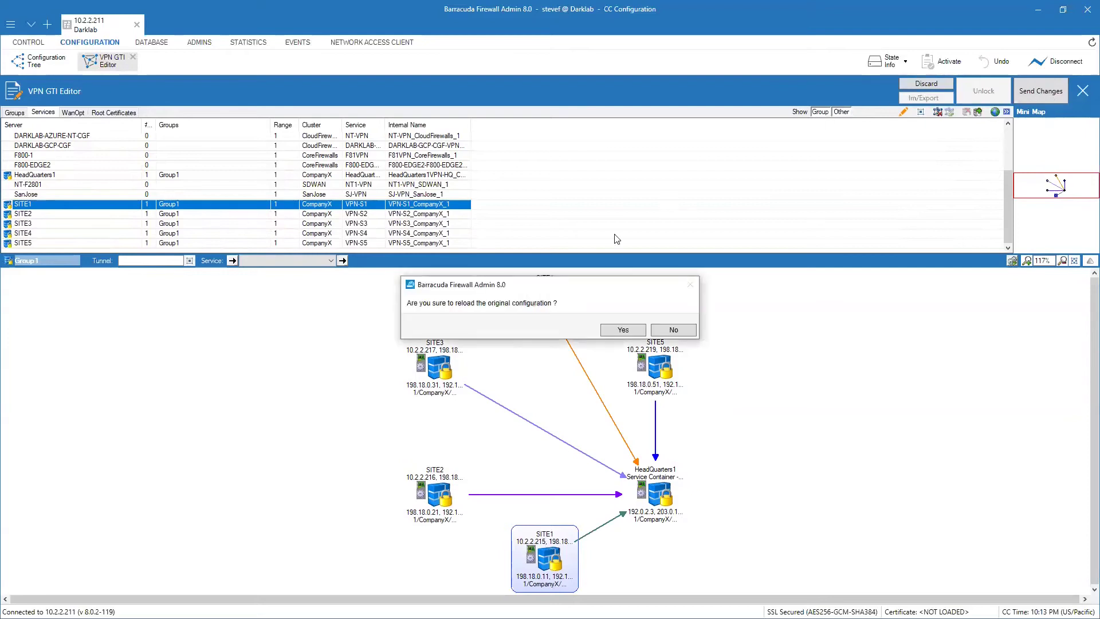
pyautogui.click(617, 331)
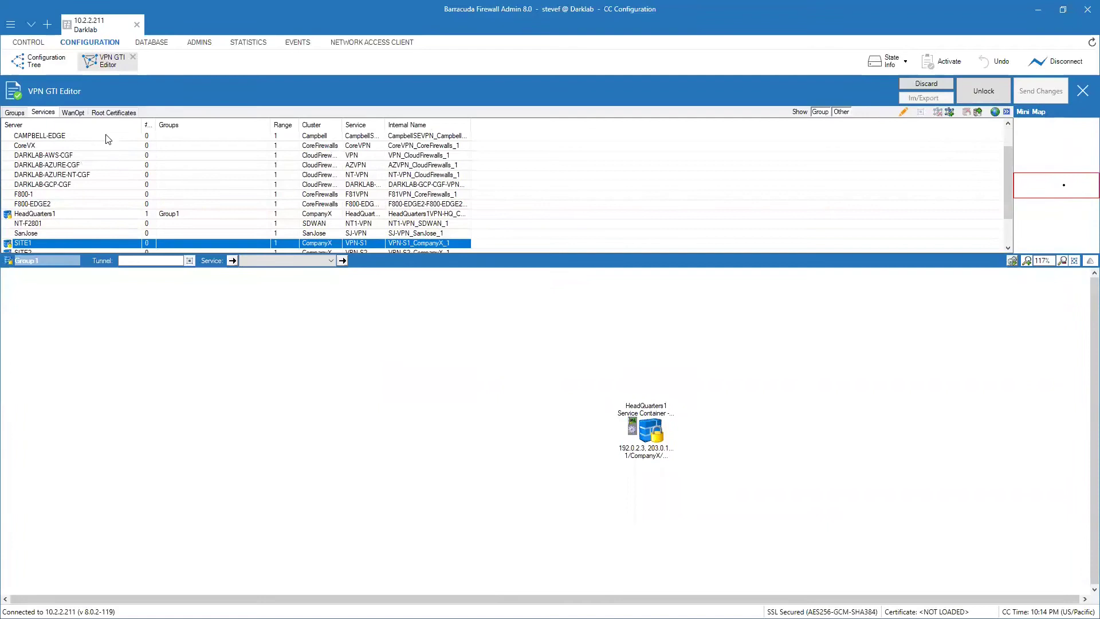
pyautogui.click(15, 113)
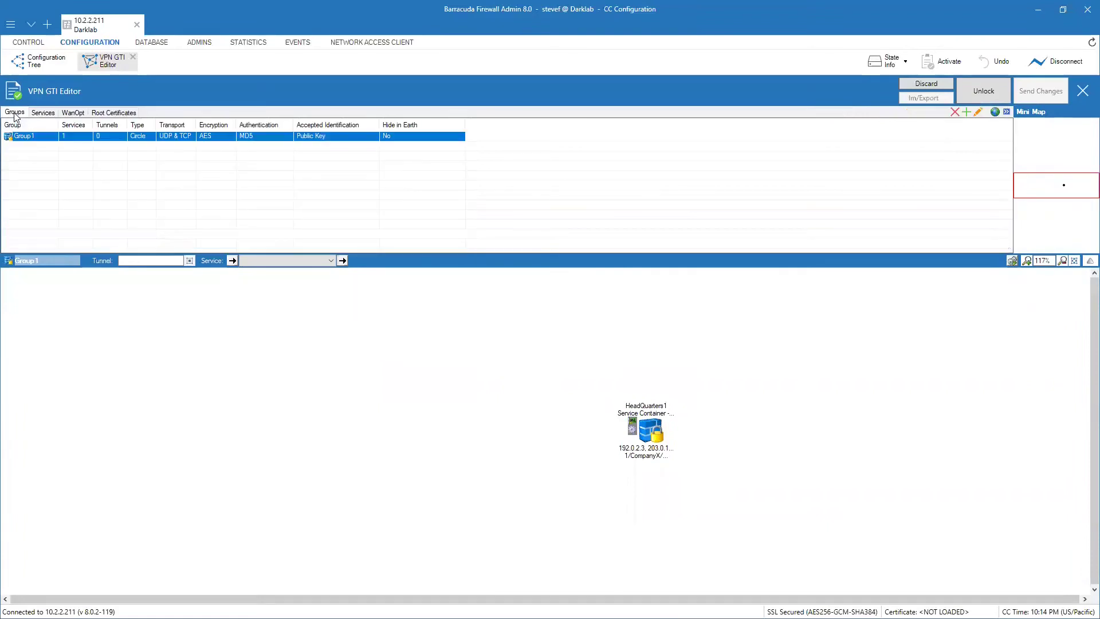
pyautogui.doubleClick(33, 140)
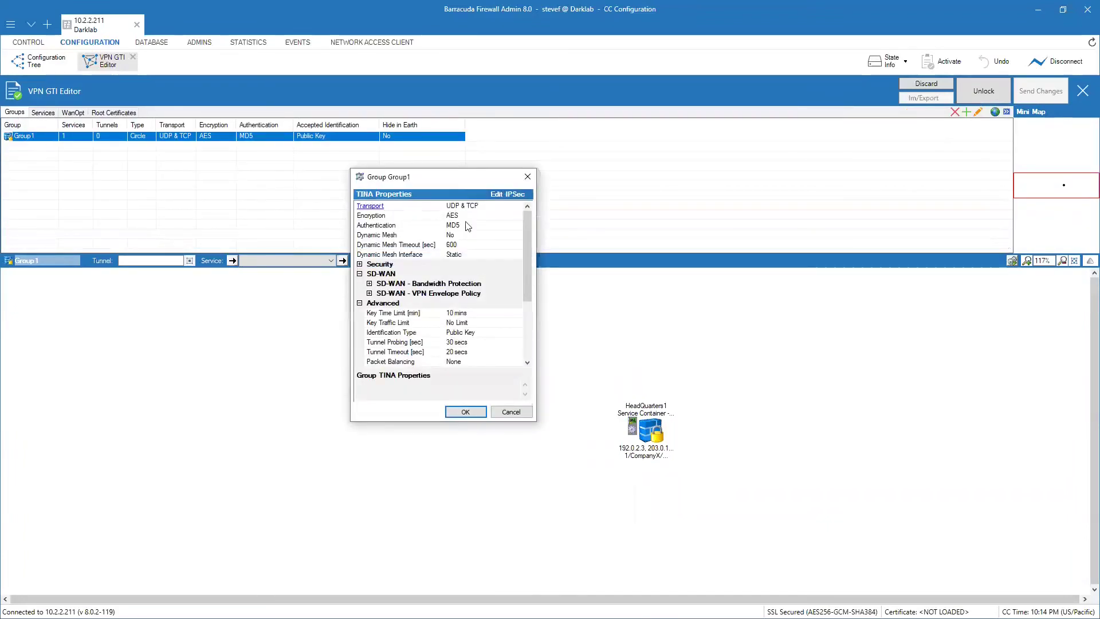
pyautogui.moveTo(523, 244); pyautogui.dragTo(516, 315)
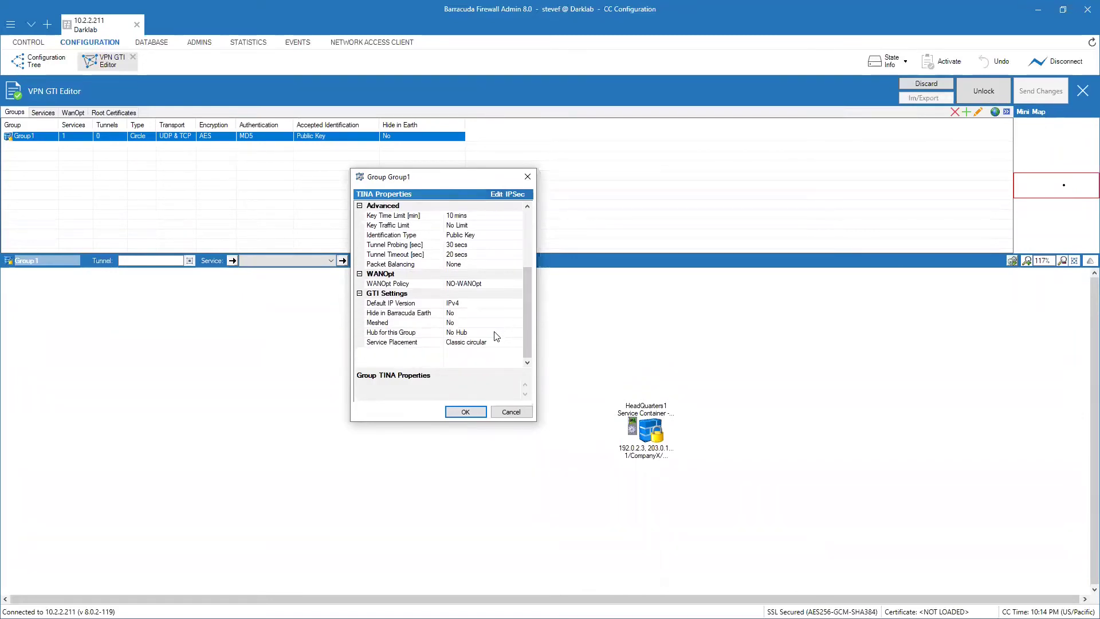
pyautogui.click(495, 333)
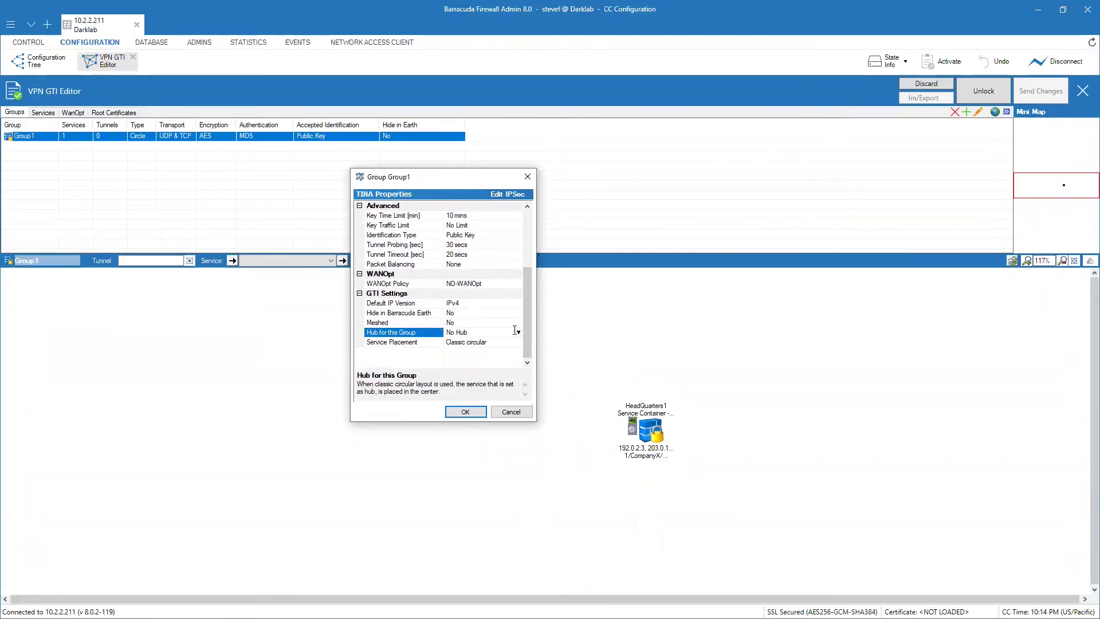
pyautogui.click(519, 333)
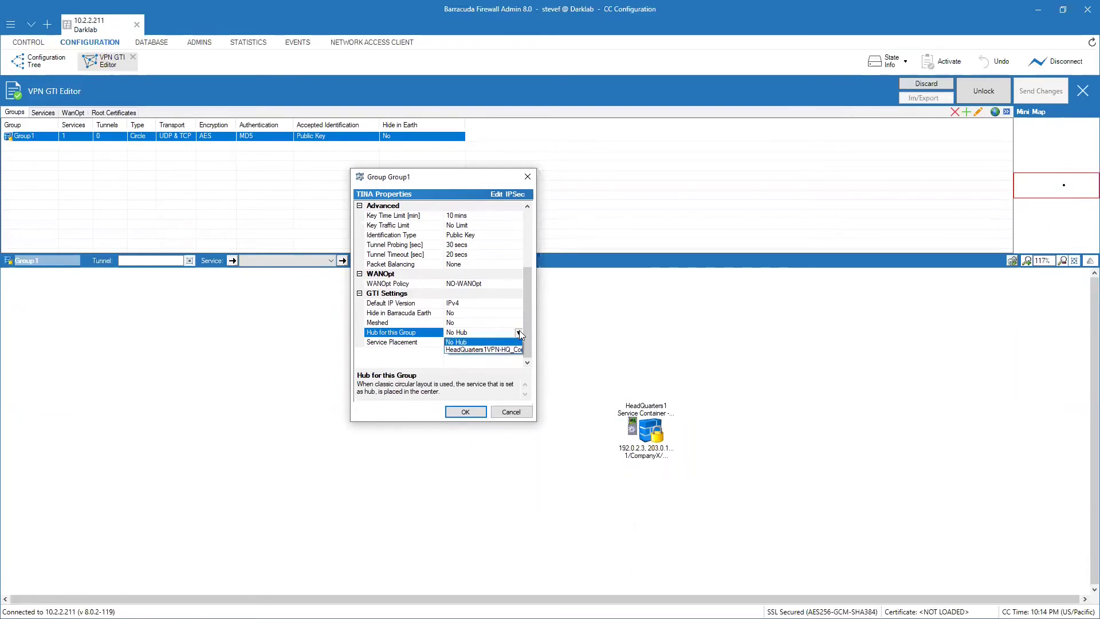
pyautogui.click(480, 350)
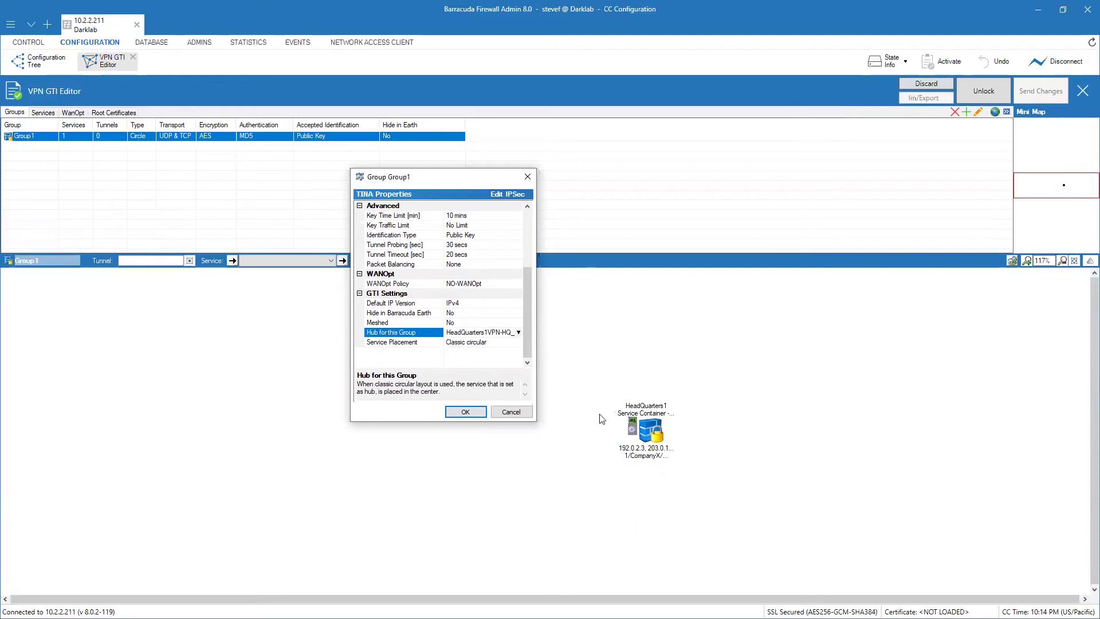
pyautogui.click(461, 412)
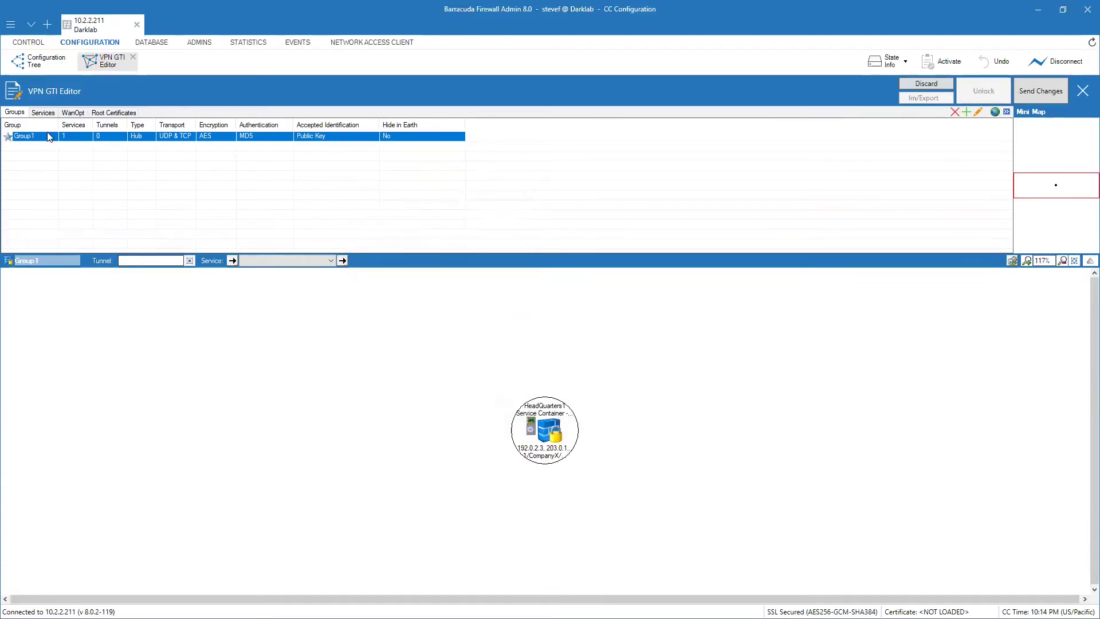
# Select SITE1–SITE5 in the Services list and drag them into the hub group Group1
pyautogui.click(39, 112)
pyautogui.scroll(-2, 59, 206)
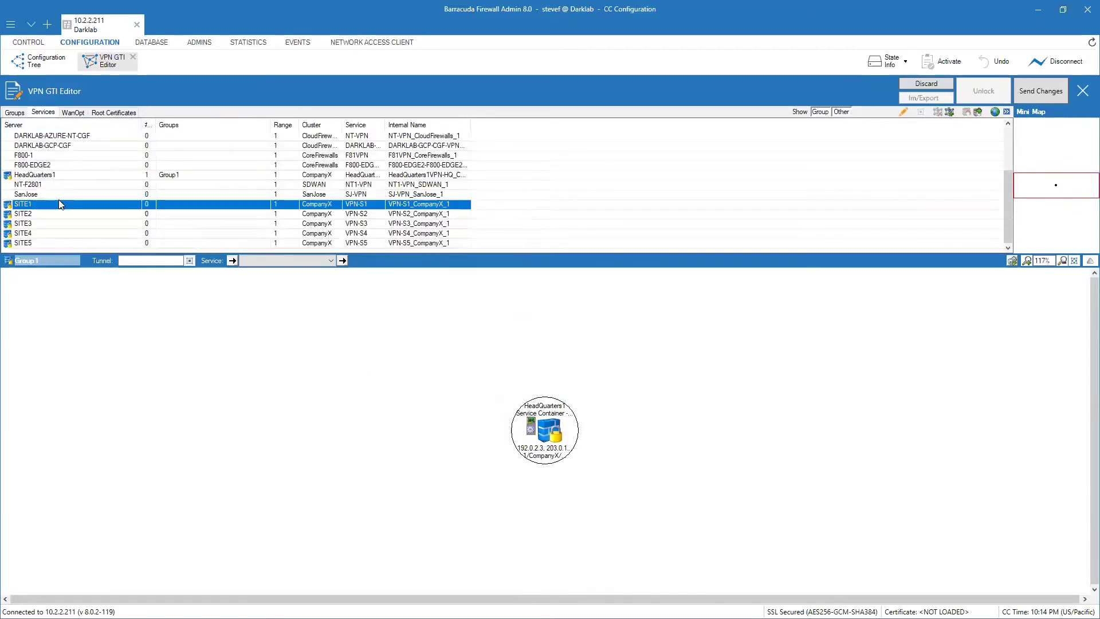
pyautogui.keyDown('shift'); pyautogui.click(32, 214); pyautogui.keyUp('shift')
pyautogui.keyDown('shift'); pyautogui.click(33, 224); pyautogui.keyUp('shift')
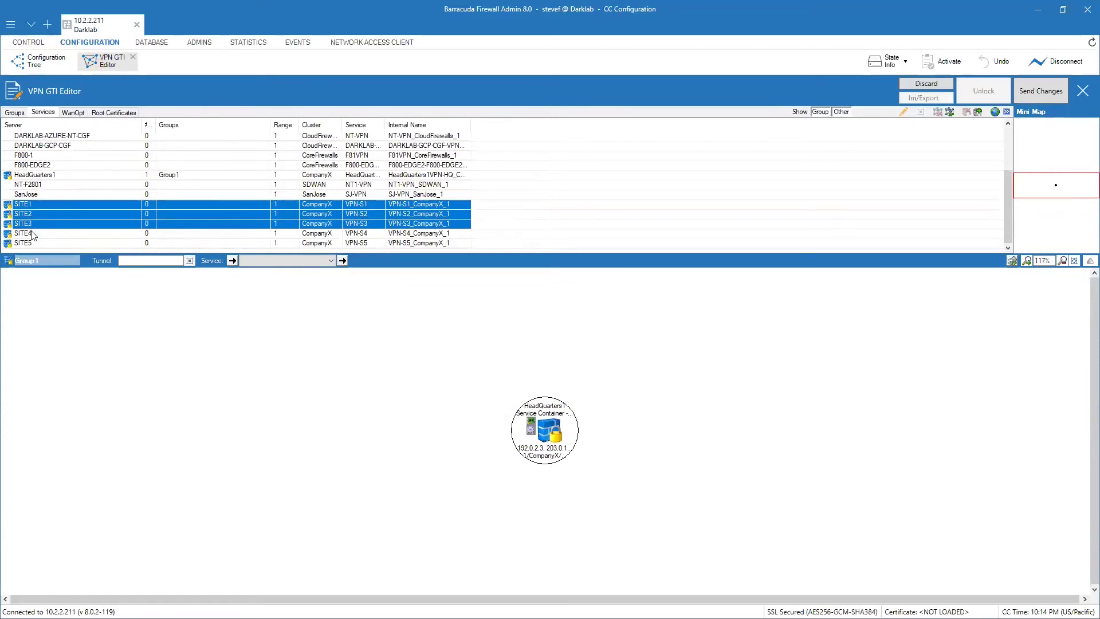
pyautogui.keyDown('shift'); pyautogui.click(33, 234); pyautogui.keyUp('shift')
pyautogui.keyDown('shift'); pyautogui.click(33, 243); pyautogui.keyUp('shift')
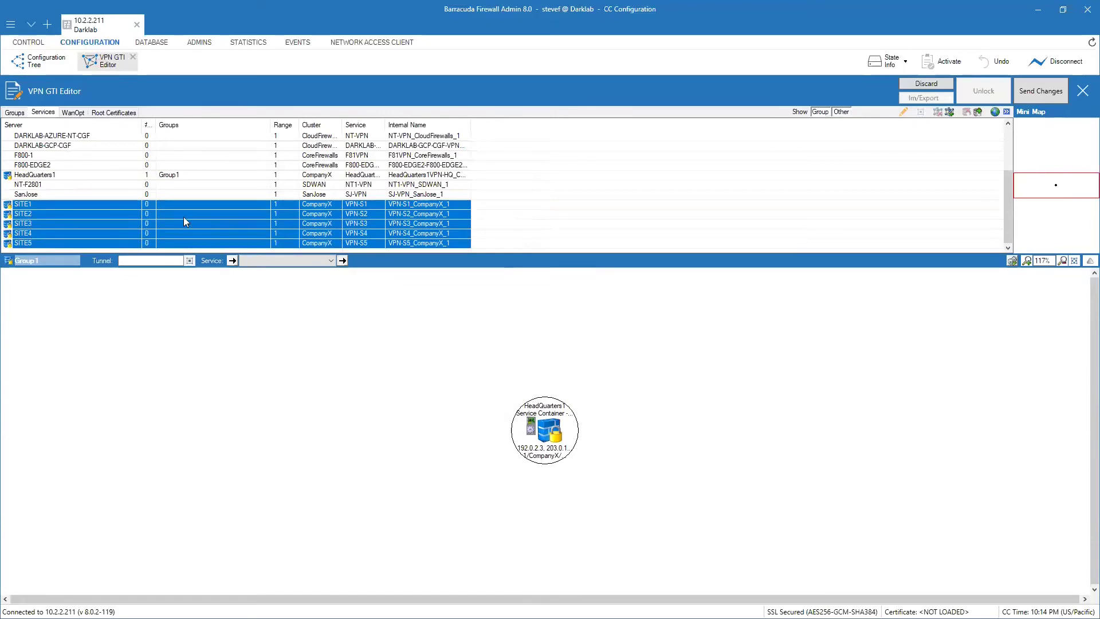
pyautogui.moveTo(183, 216); pyautogui.dragTo(367, 380)
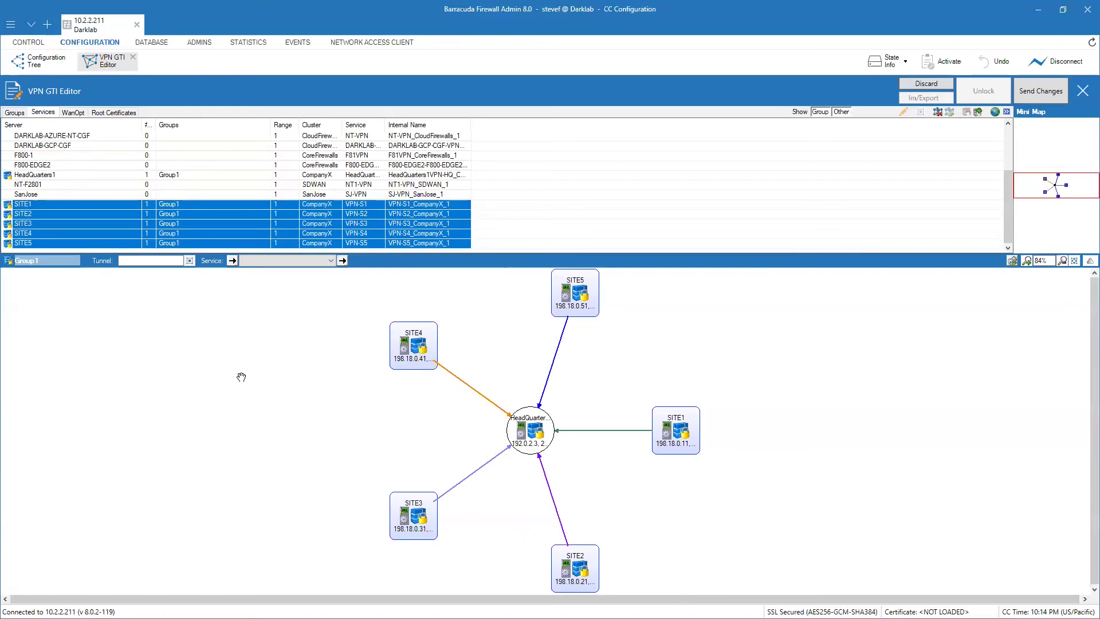
# Discard the pending changes, then set Group1's GTI Meshed setting to Yes
pyautogui.click(926, 84)
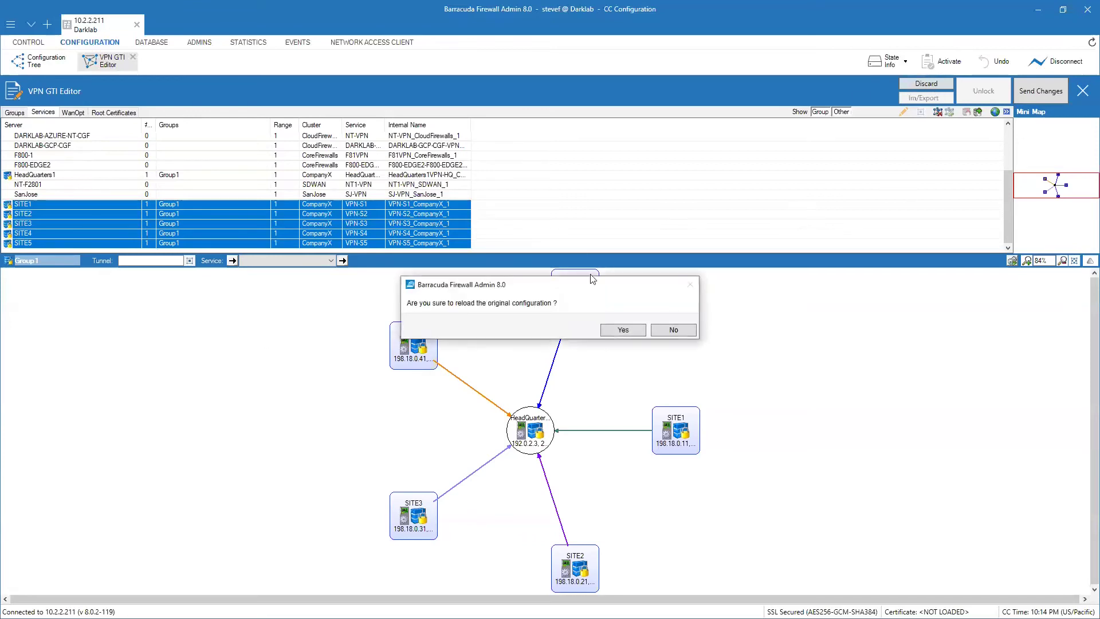
pyautogui.click(613, 331)
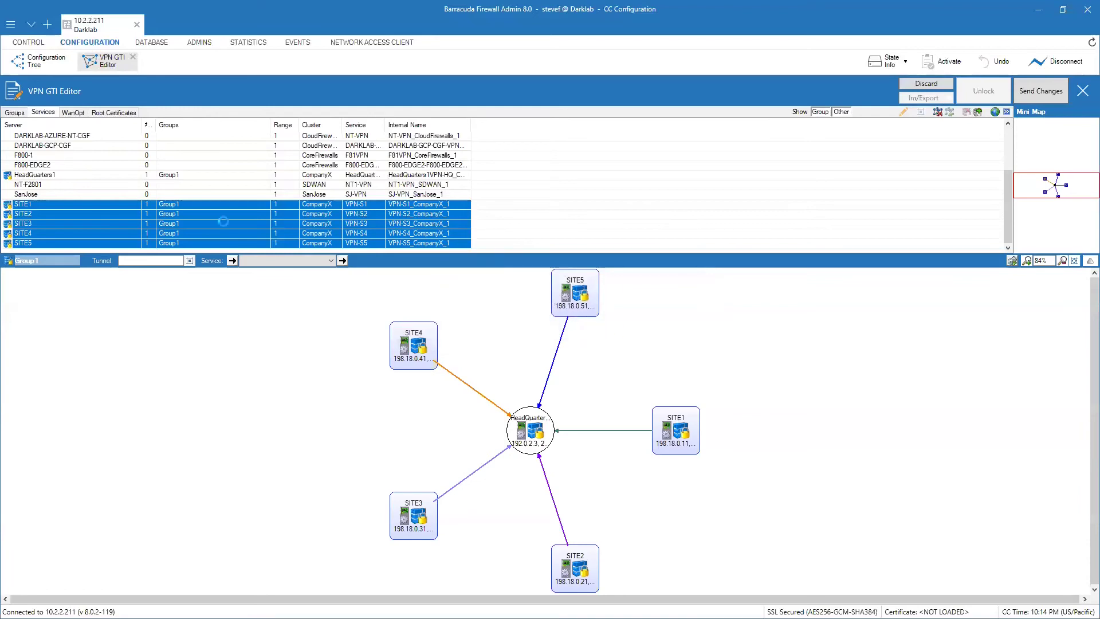
pyautogui.click(14, 113)
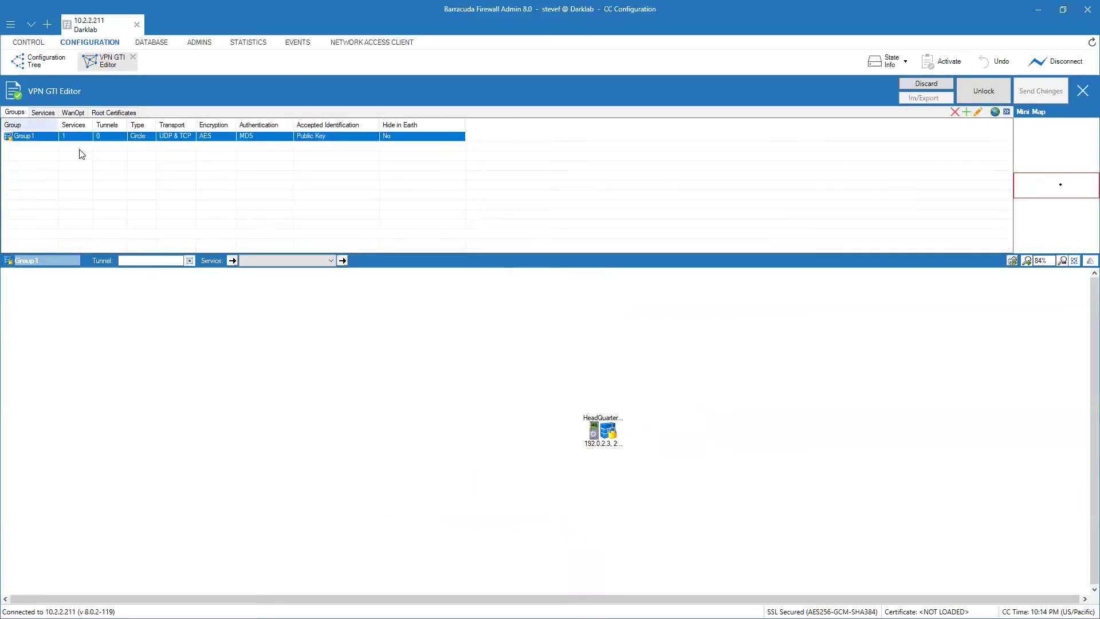
pyautogui.doubleClick(56, 137)
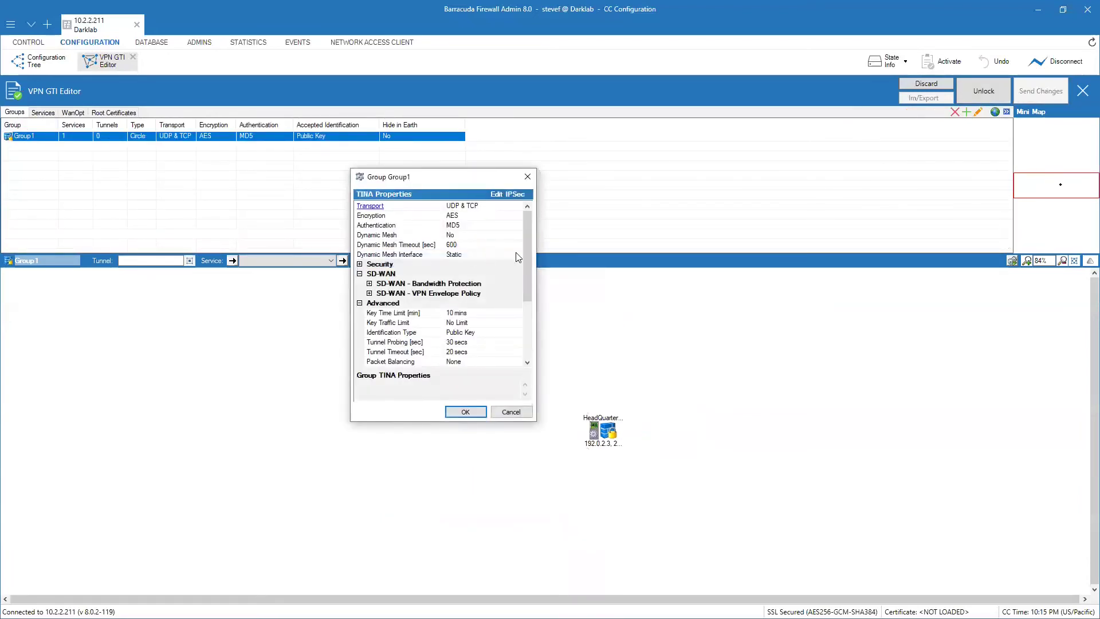
pyautogui.moveTo(525, 249); pyautogui.dragTo(525, 327)
pyautogui.click(493, 333)
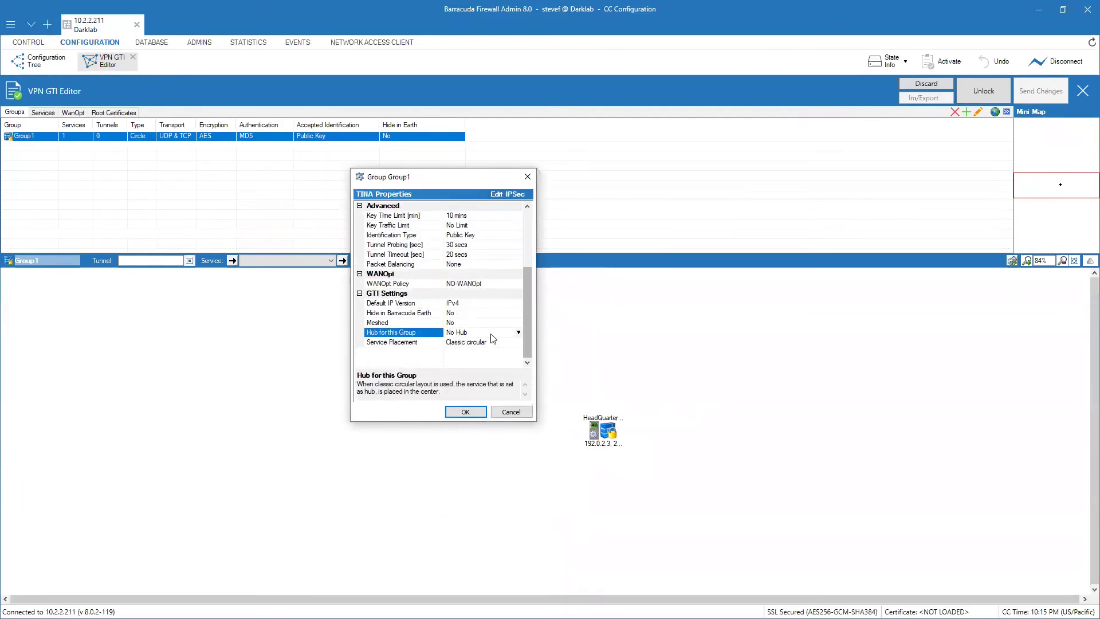
pyautogui.click(494, 323)
pyautogui.click(518, 322)
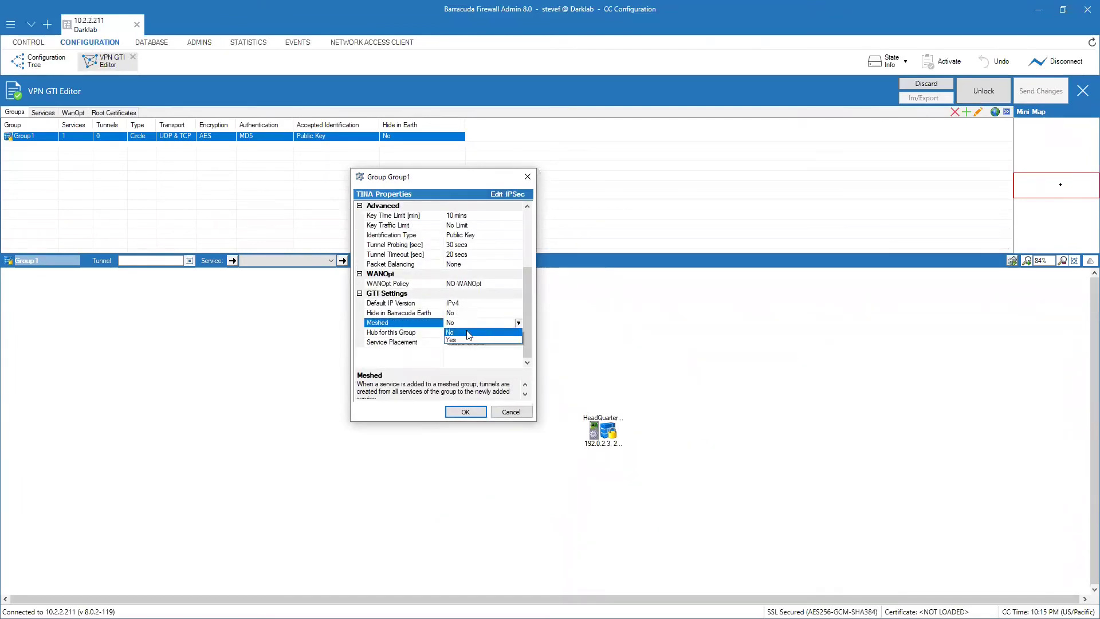
pyautogui.click(463, 340)
pyautogui.click(465, 411)
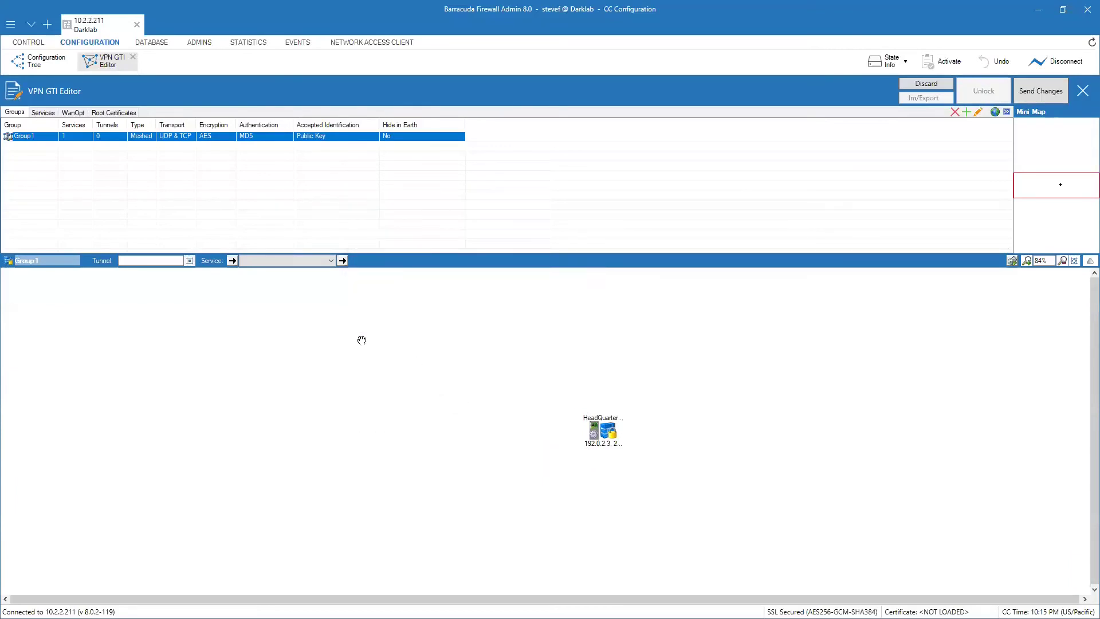
# Select SITE1–SITE5 in the Services list and drop them onto the meshed Group1 map
pyautogui.click(42, 113)
pyautogui.moveTo(92, 245); pyautogui.dragTo(95, 190)
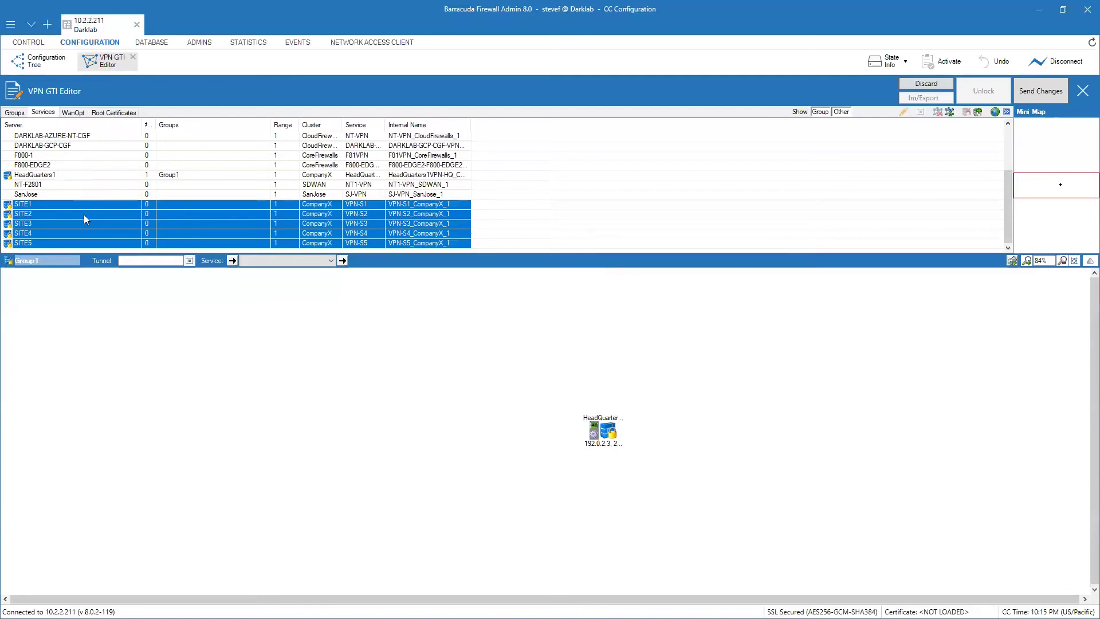
pyautogui.moveTo(79, 215); pyautogui.dragTo(434, 360)
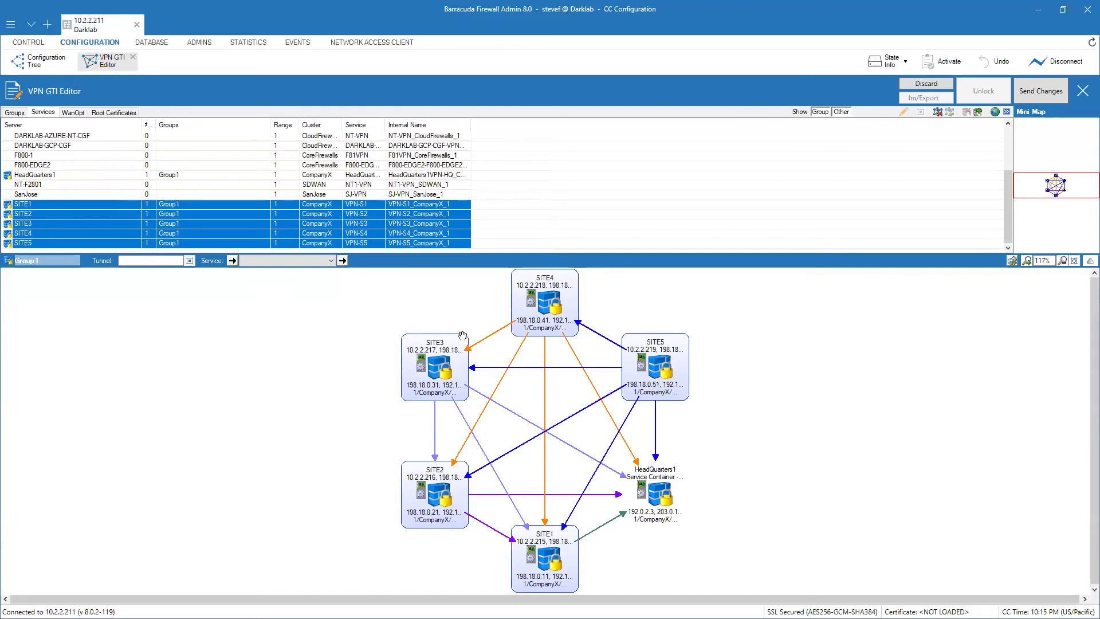
# Open the SITE5_SITE4 TINA tunnel properties from its arrow on the map
pyautogui.click(604, 342)
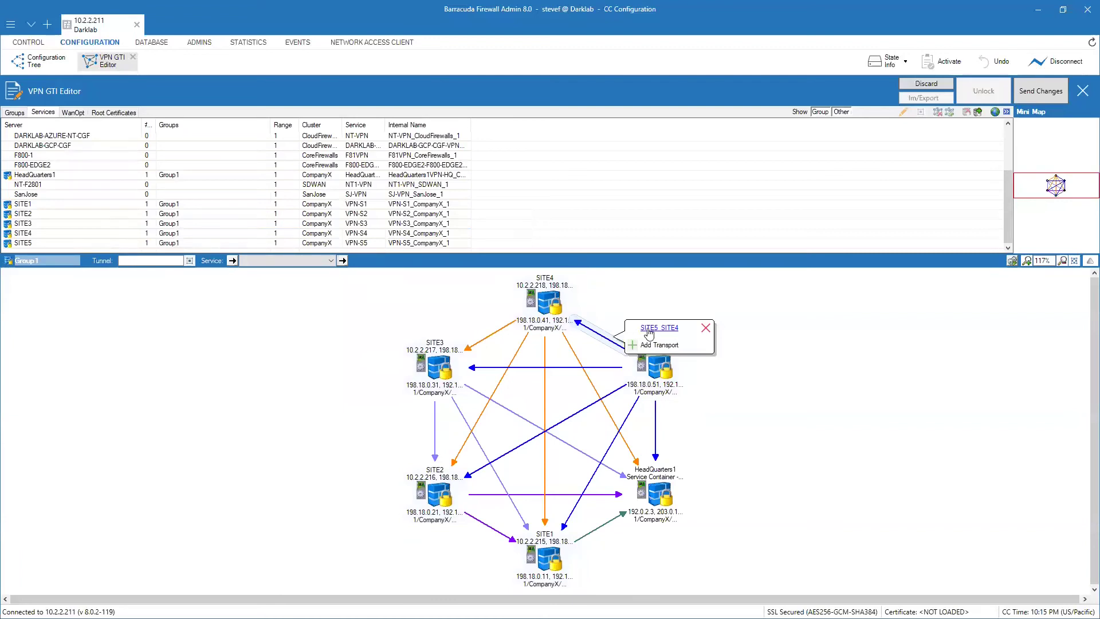
pyautogui.click(649, 333)
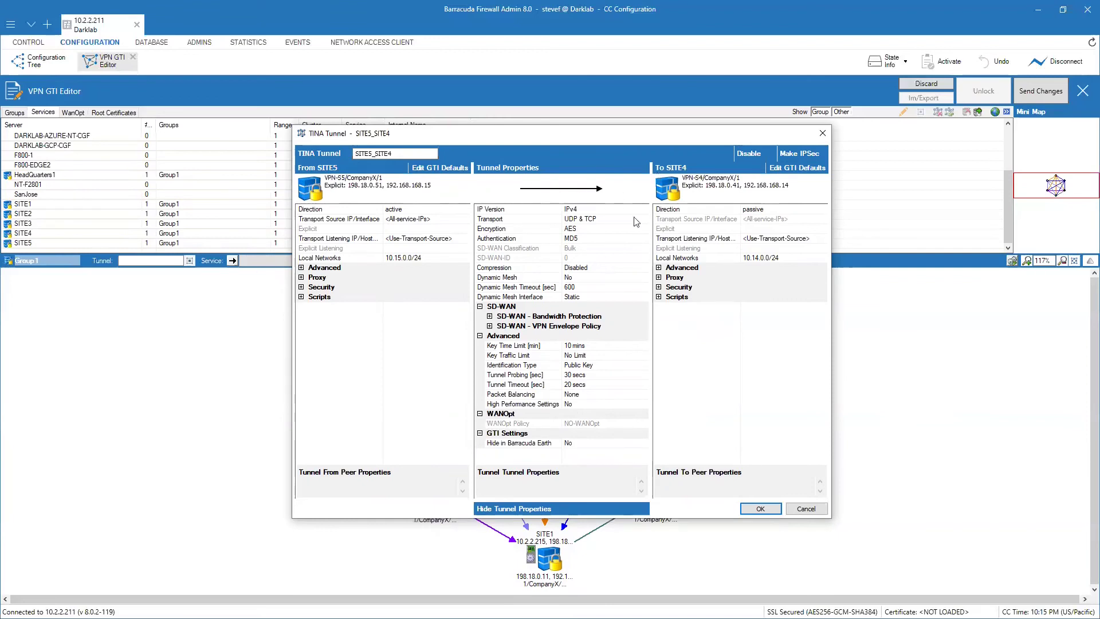
# Set the To SITE4 tunnel direction to active-active
pyautogui.click(751, 209)
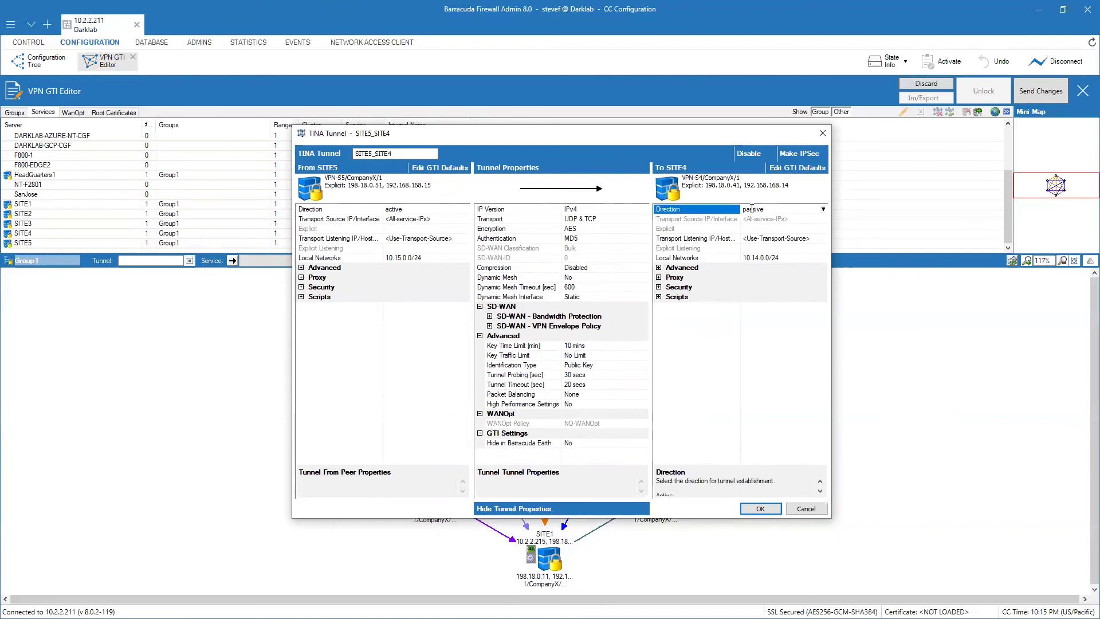
pyautogui.click(823, 210)
pyautogui.click(789, 226)
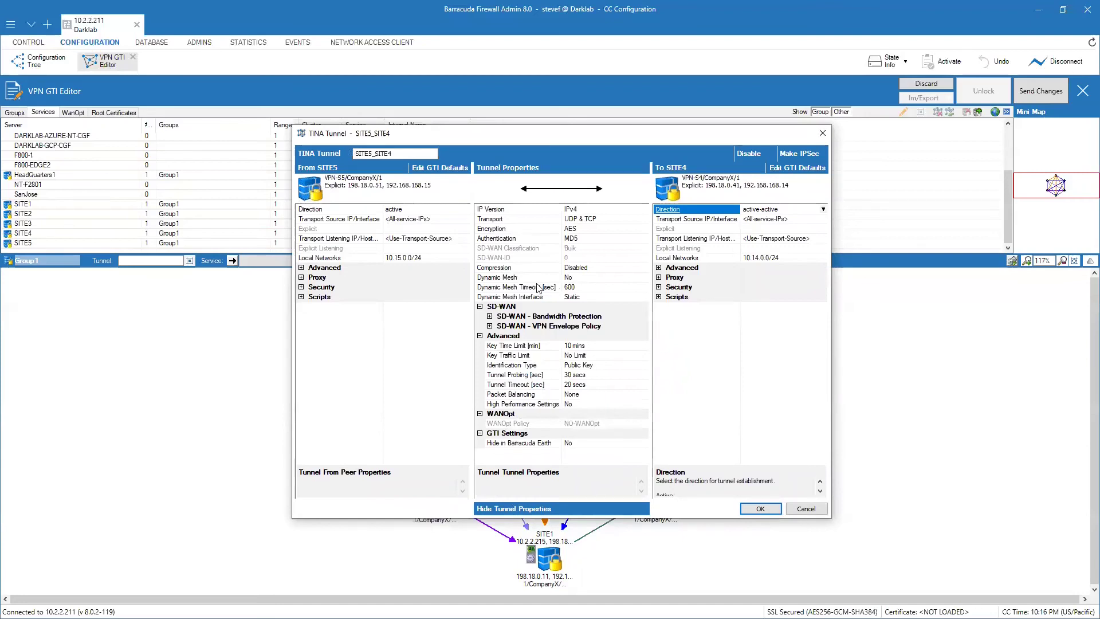
# Check the SITE5 and SITE4 Local Networks rows, then cancel the dialog without saving
pyautogui.click(392, 259)
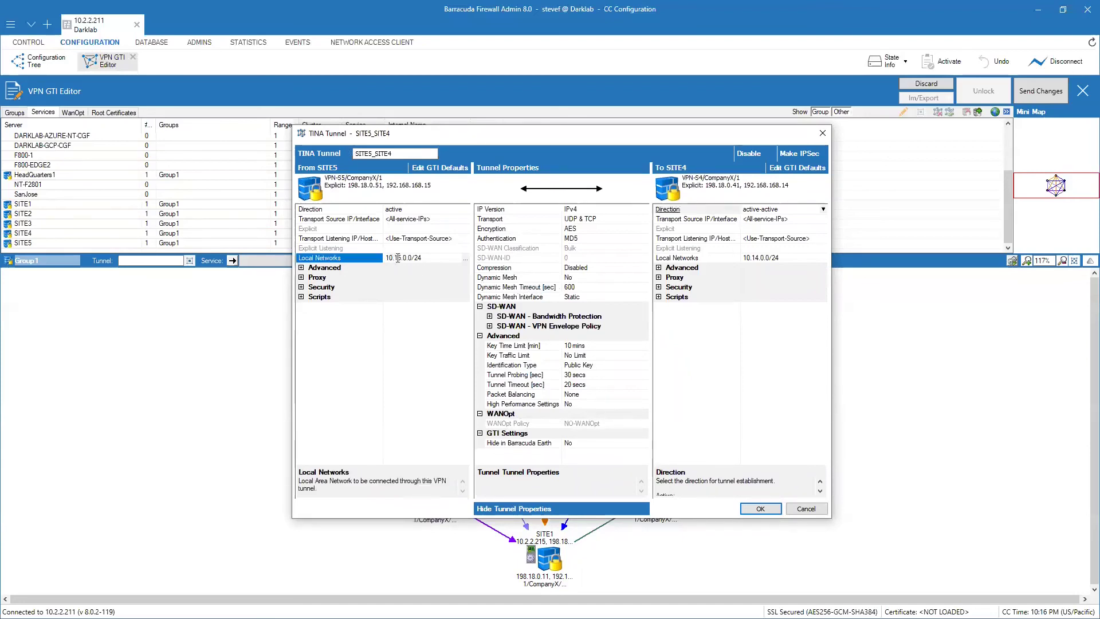
pyautogui.click(770, 259)
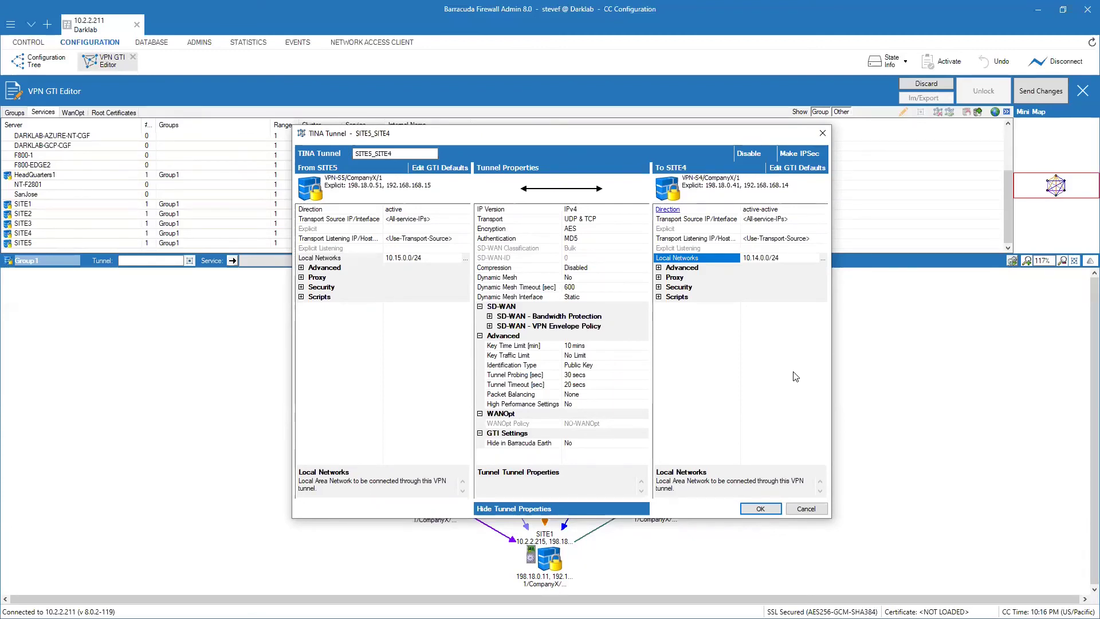
pyautogui.click(806, 508)
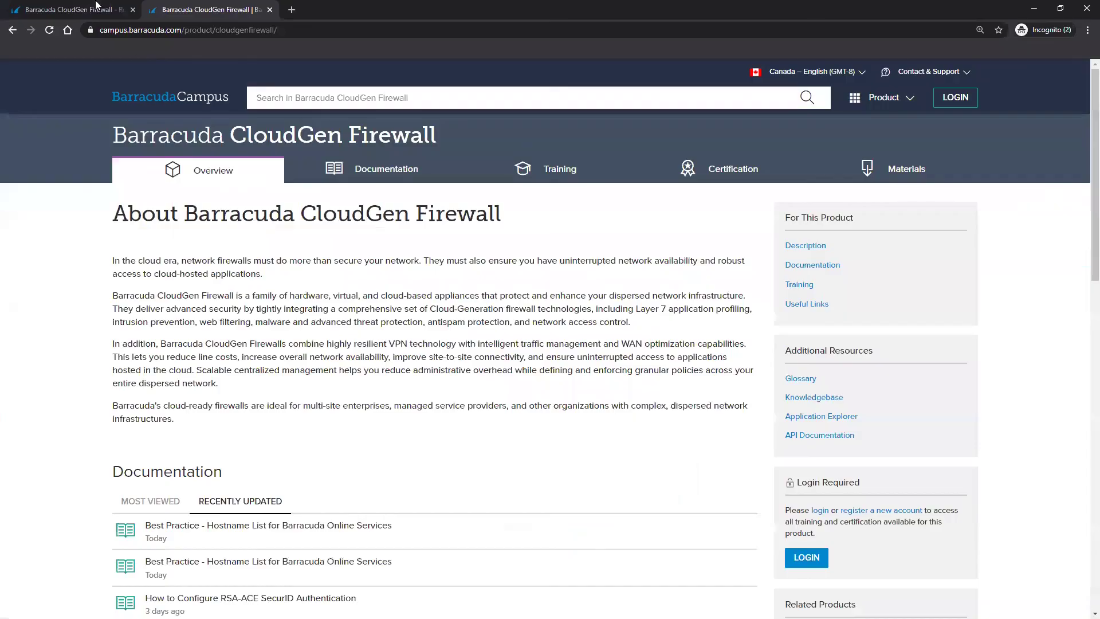
# Switch to the browser's CloudGen Firewall resources page and scroll down to Solution Briefs
pyautogui.click(98, 9)
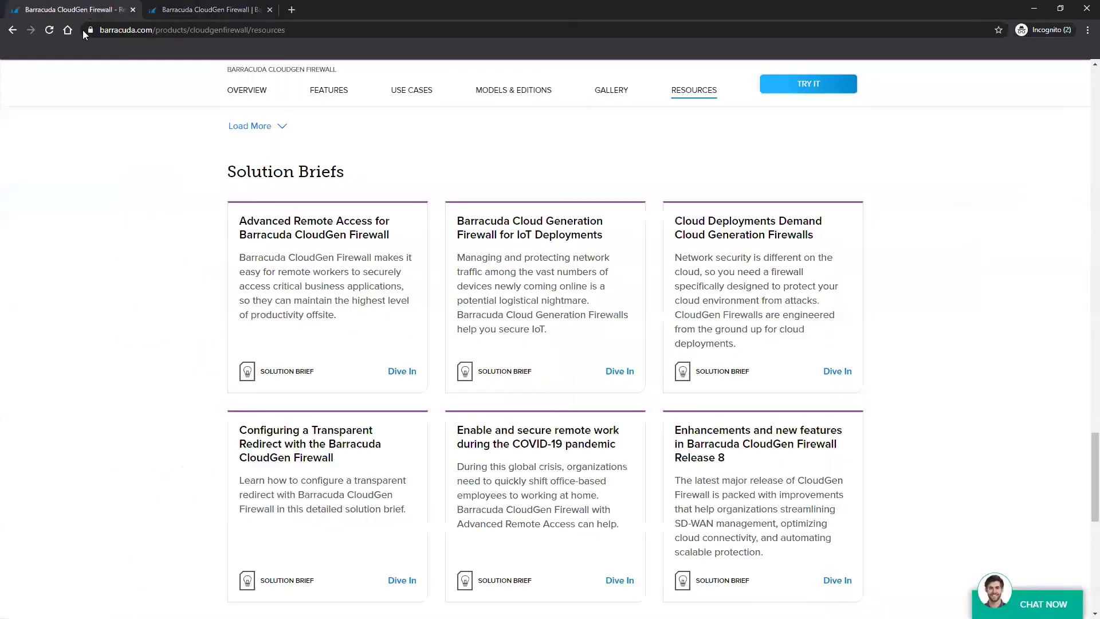
pyautogui.scroll(7, 913, 301)
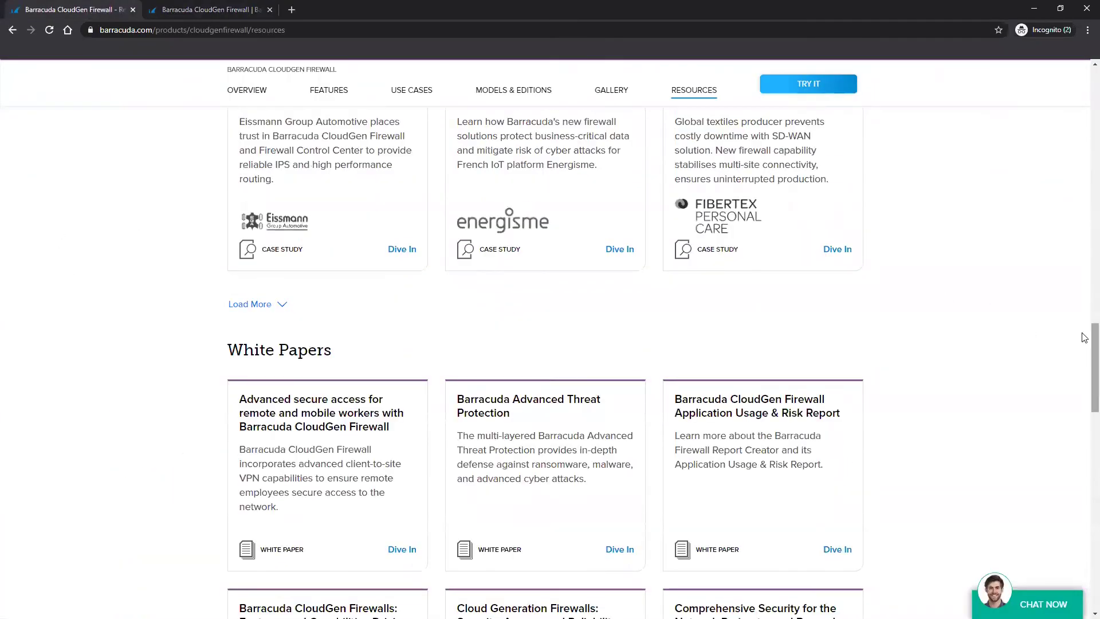
pyautogui.moveTo(1088, 336); pyautogui.dragTo(1020, 89)
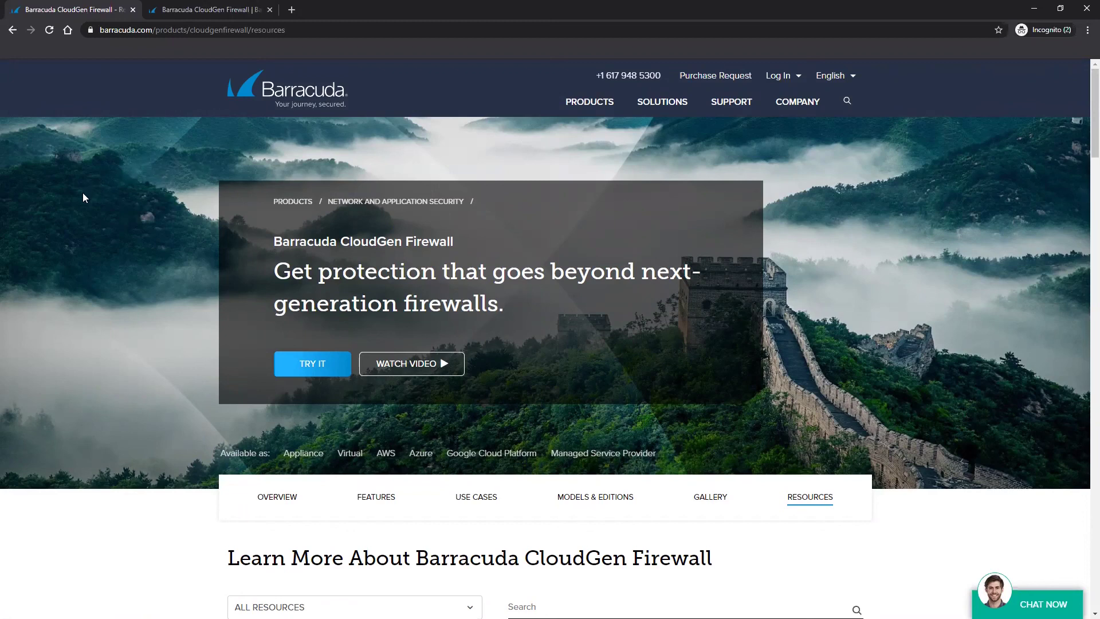
pyautogui.scroll(-3, 85, 210)
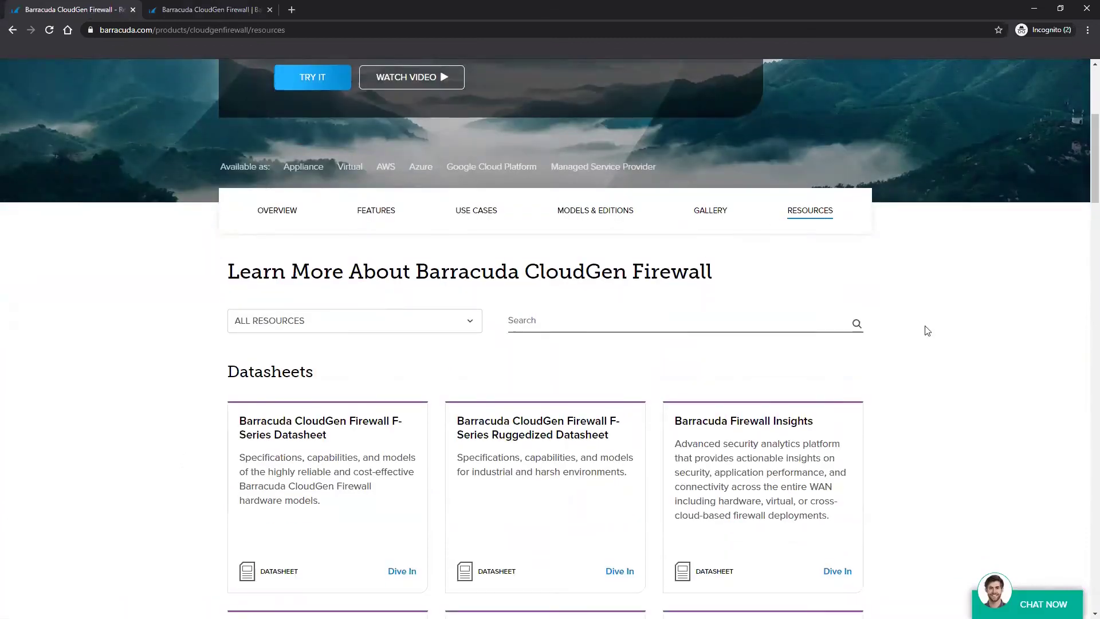
pyautogui.scroll(-3, 929, 338)
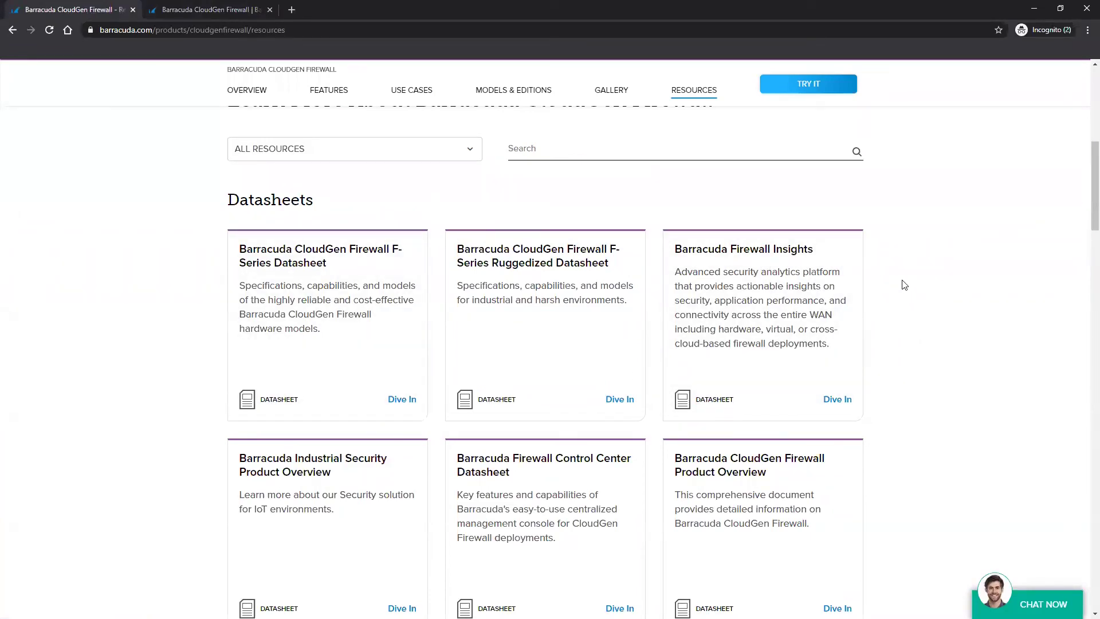
pyautogui.scroll(-4, 900, 280)
pyautogui.scroll(-15, 895, 280)
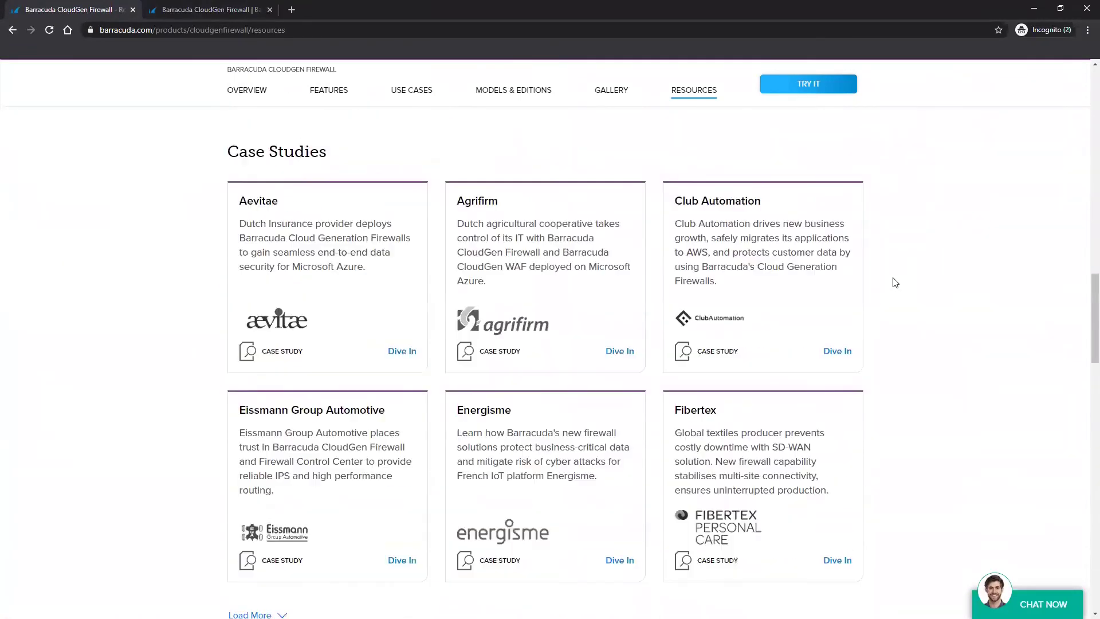
pyautogui.scroll(-5, 892, 286)
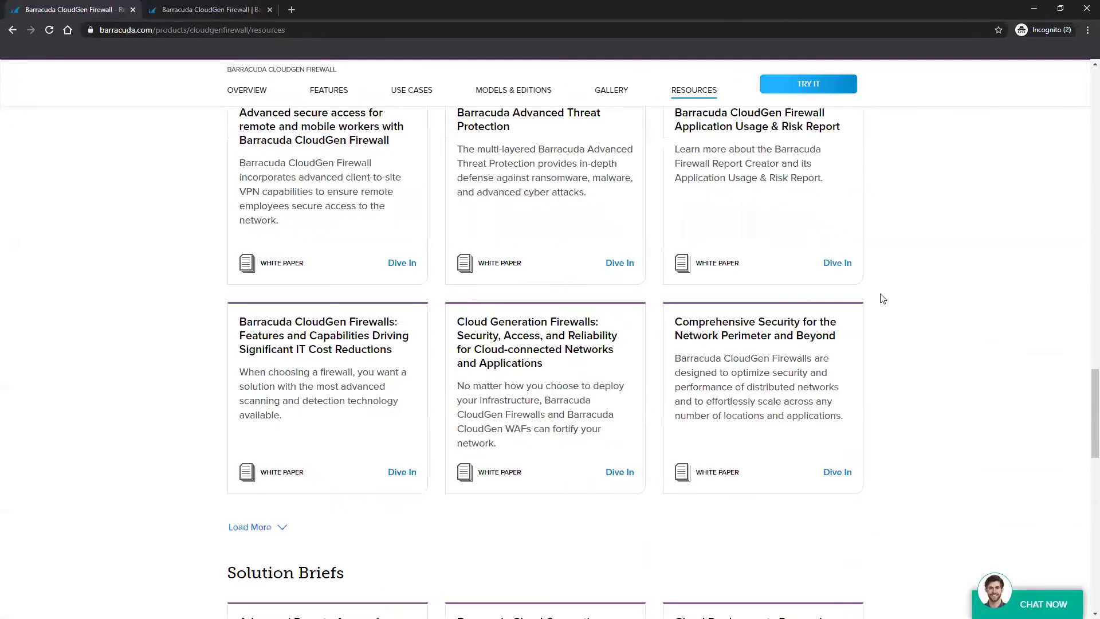
pyautogui.scroll(-6, 881, 298)
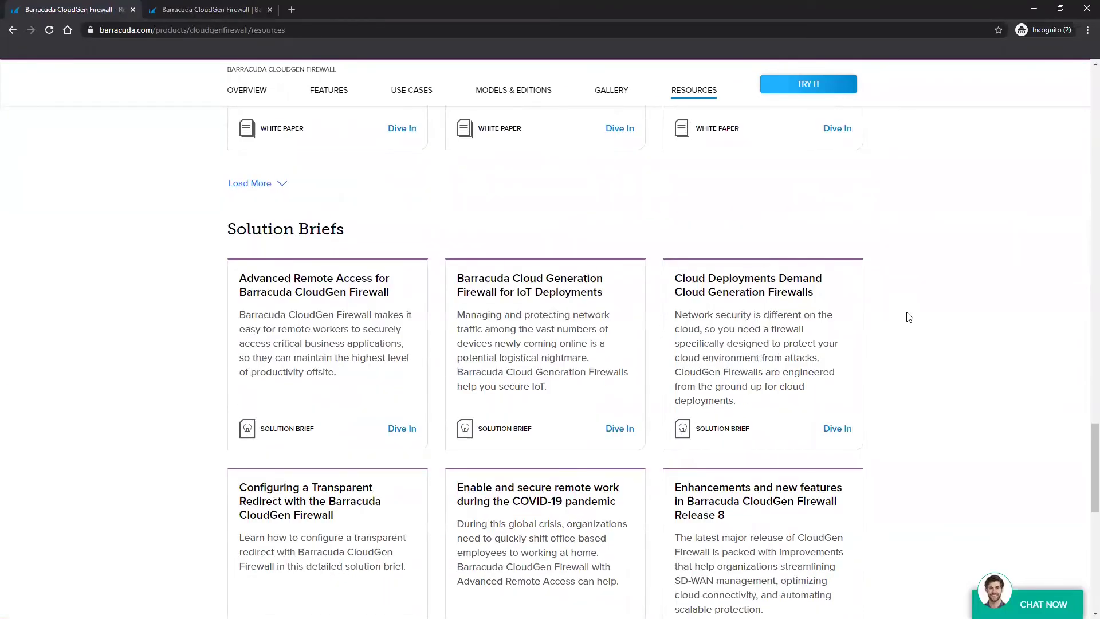
pyautogui.scroll(-1, 945, 326)
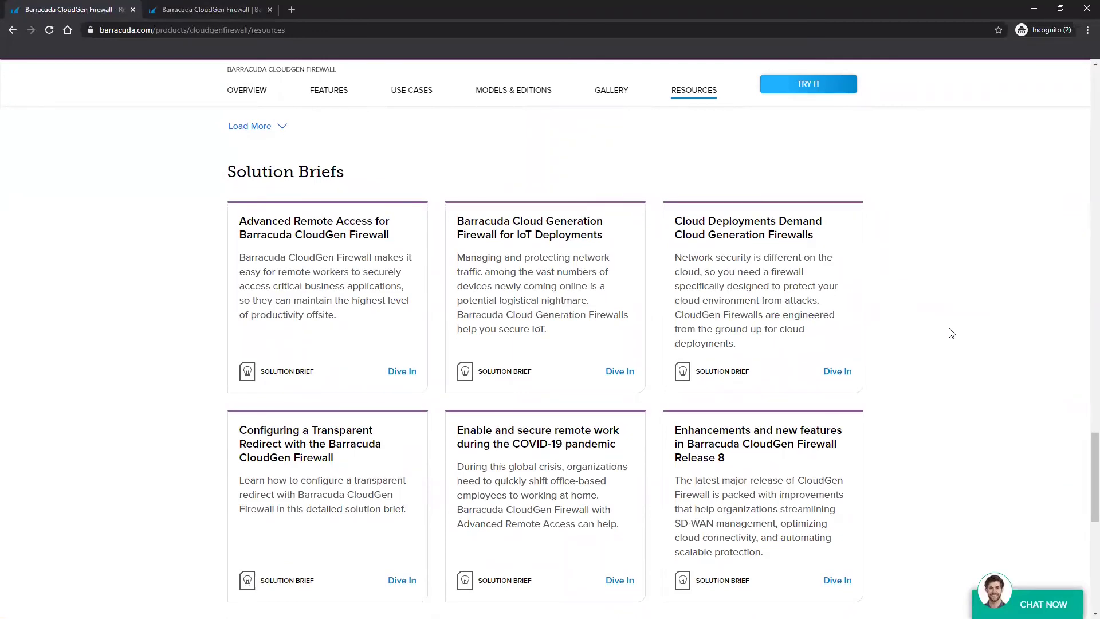
# Switch to the second browser tab with the Barracuda Campus CloudGen Firewall overview
pyautogui.click(189, 10)
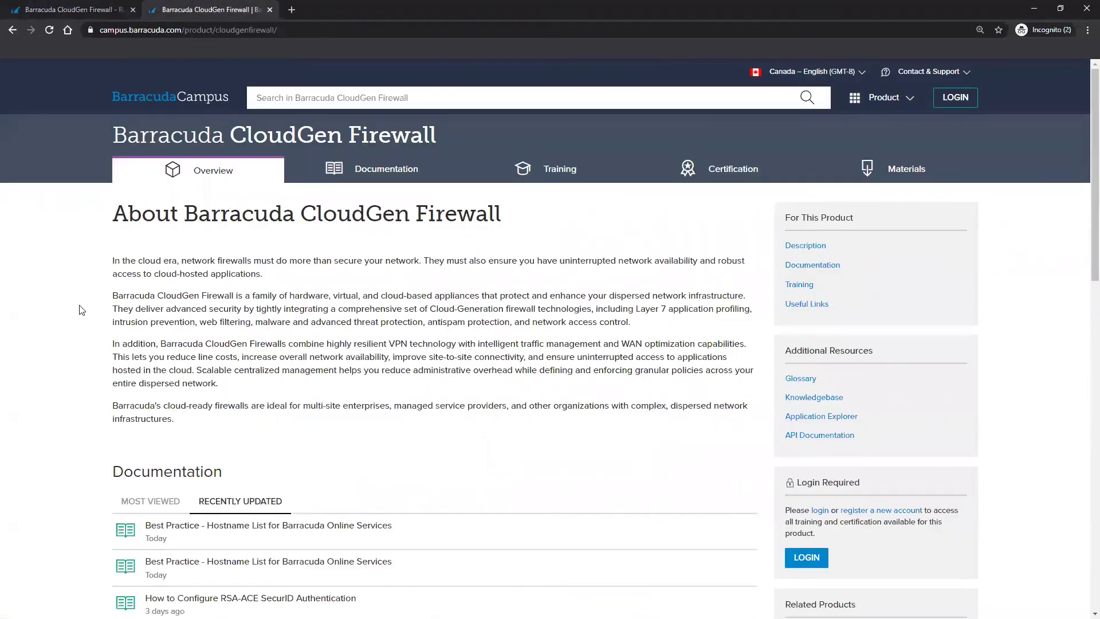